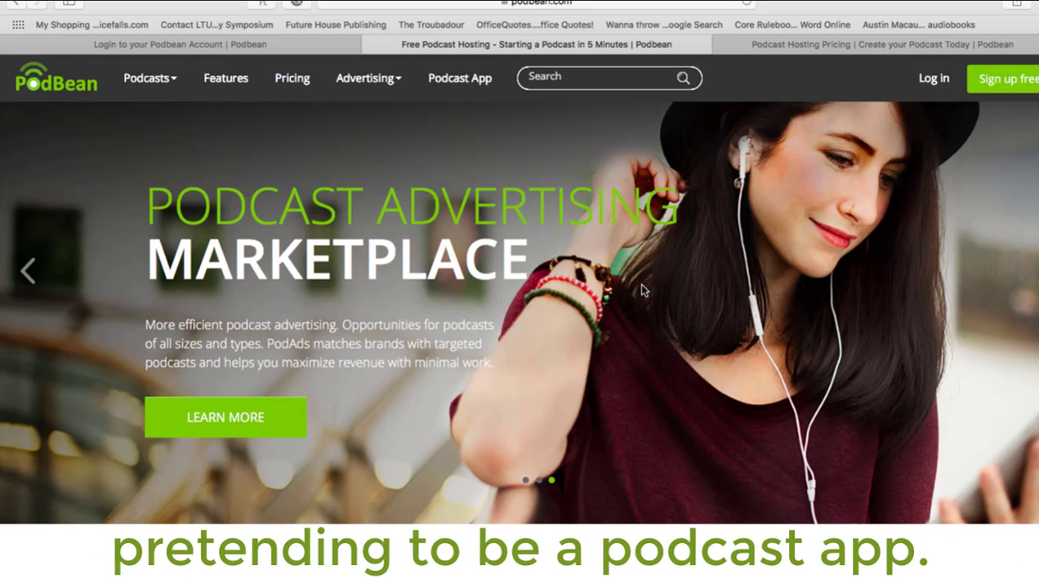
Log in to Podbean after redoing the reCAPTCHA check, and decline Safari's save-password prompt.
left_click(234, 49)
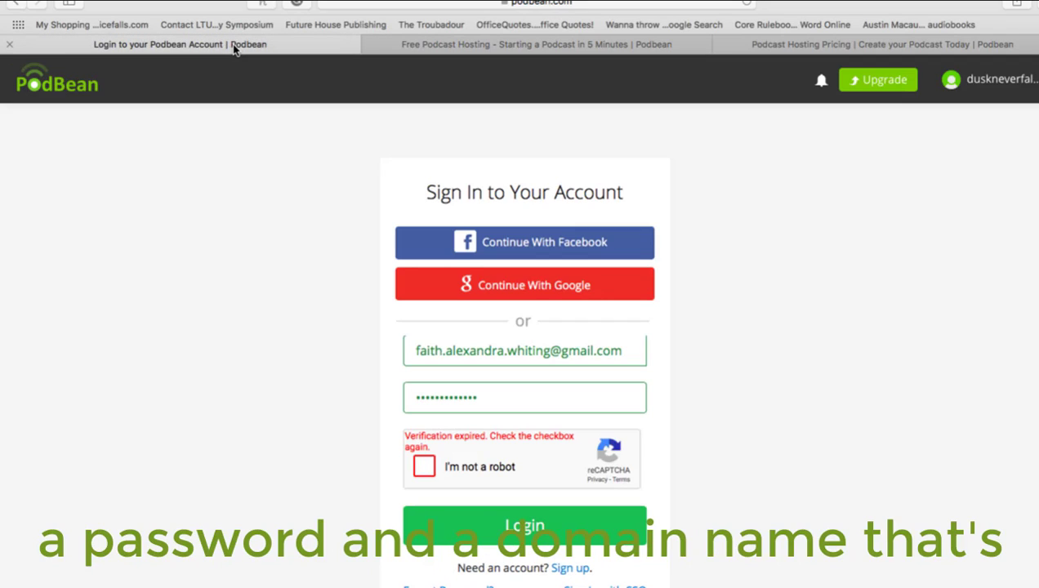
left_click(423, 467)
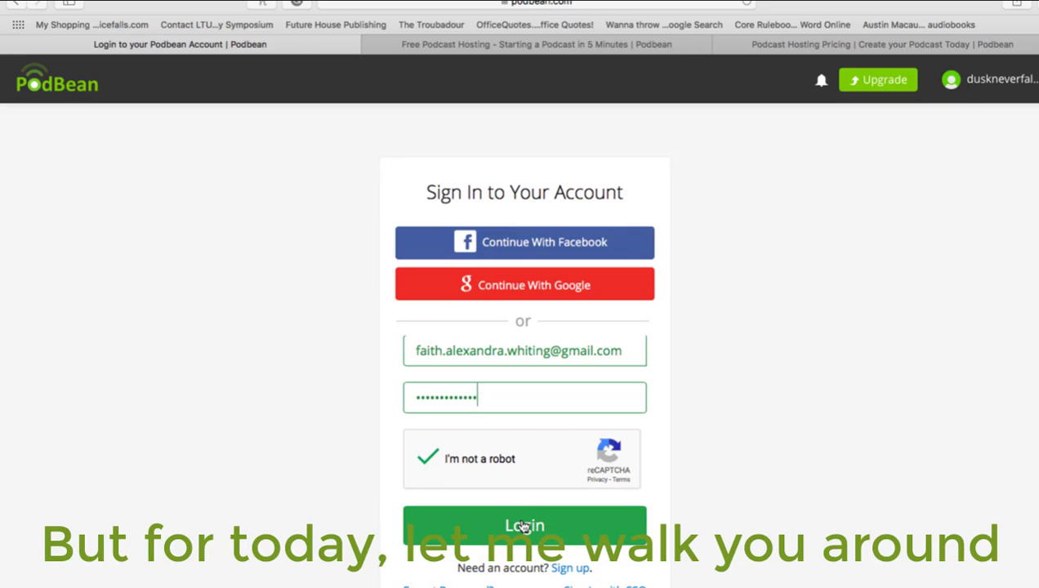
left_click(524, 526)
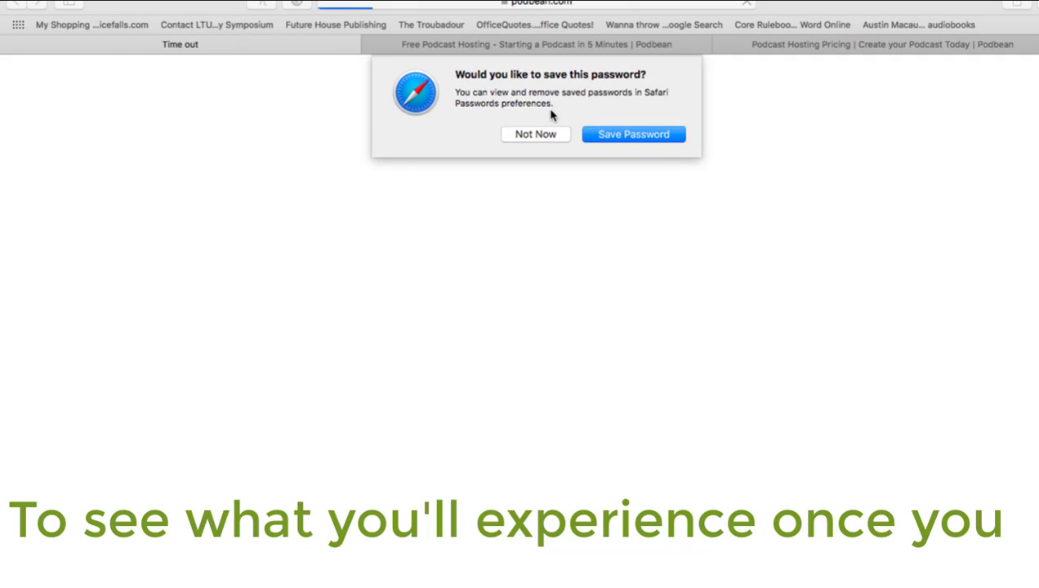
left_click(543, 134)
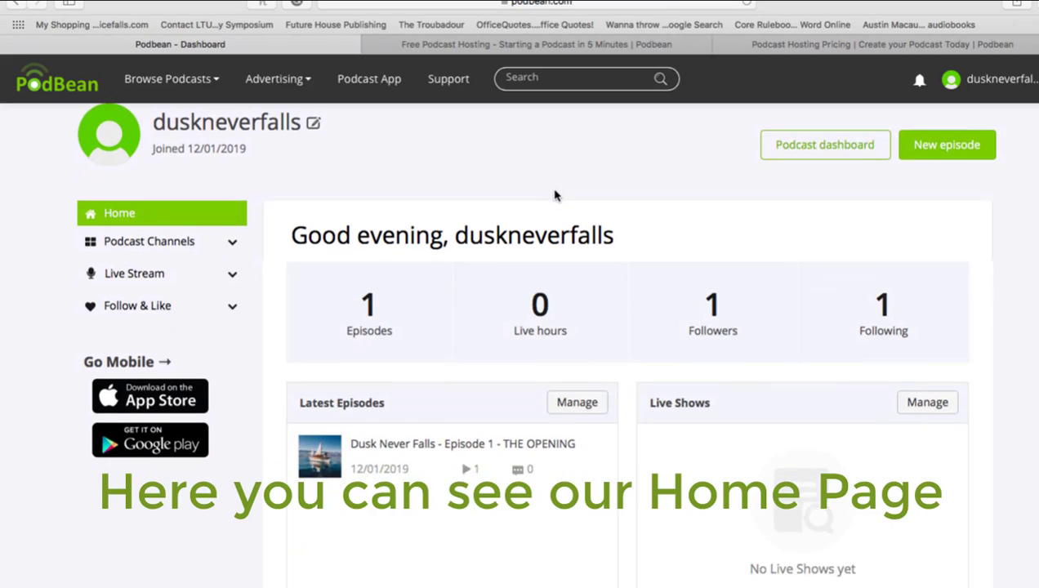
Browse the Home page, expand Follow & Like, then open the Podcast dashboard.
scroll(555, 195, "down", 4)
scroll(555, 196, "down", 10)
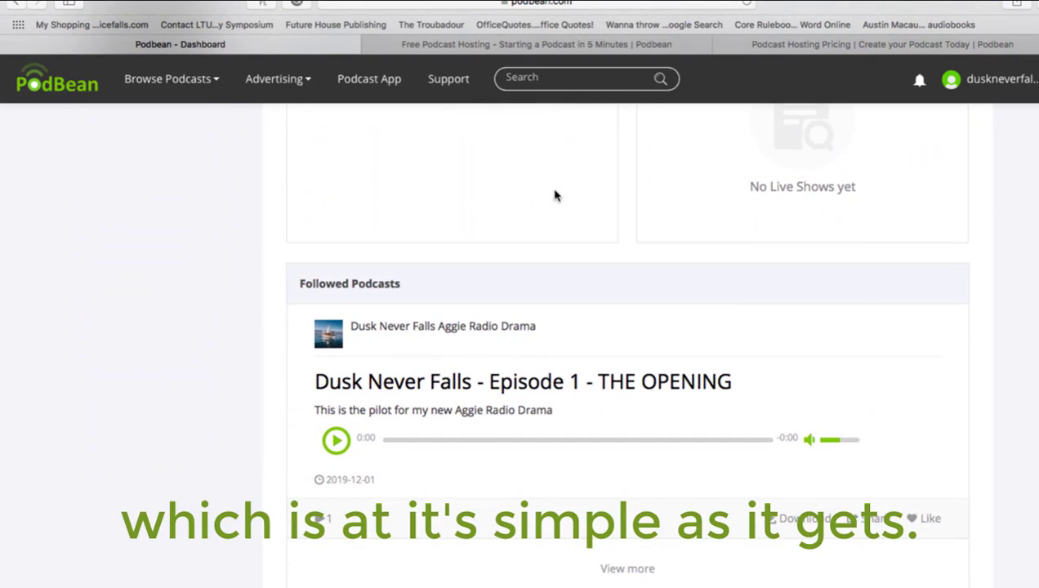
scroll(554, 196, "up", 14)
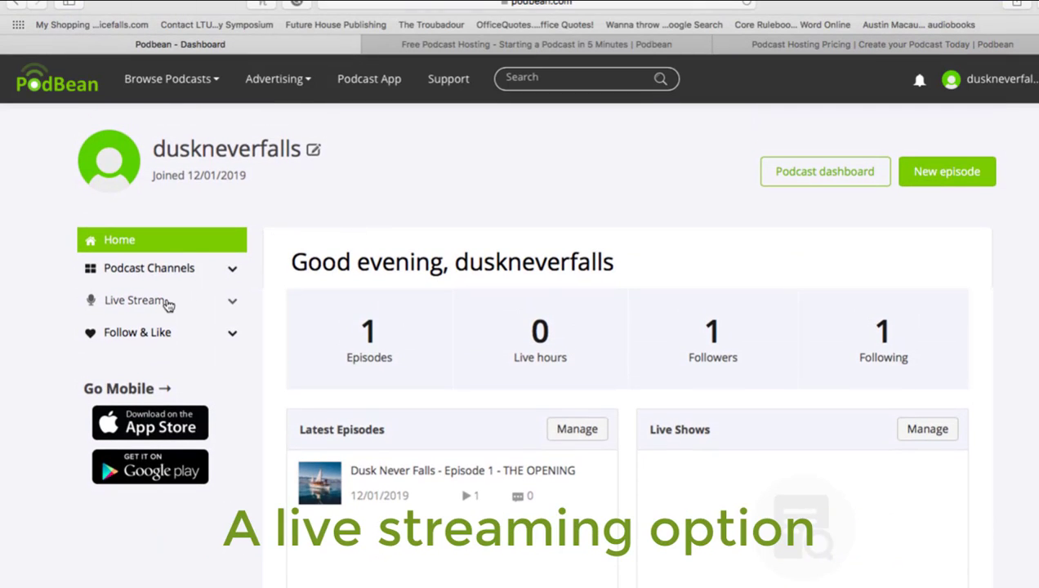
left_click(233, 336)
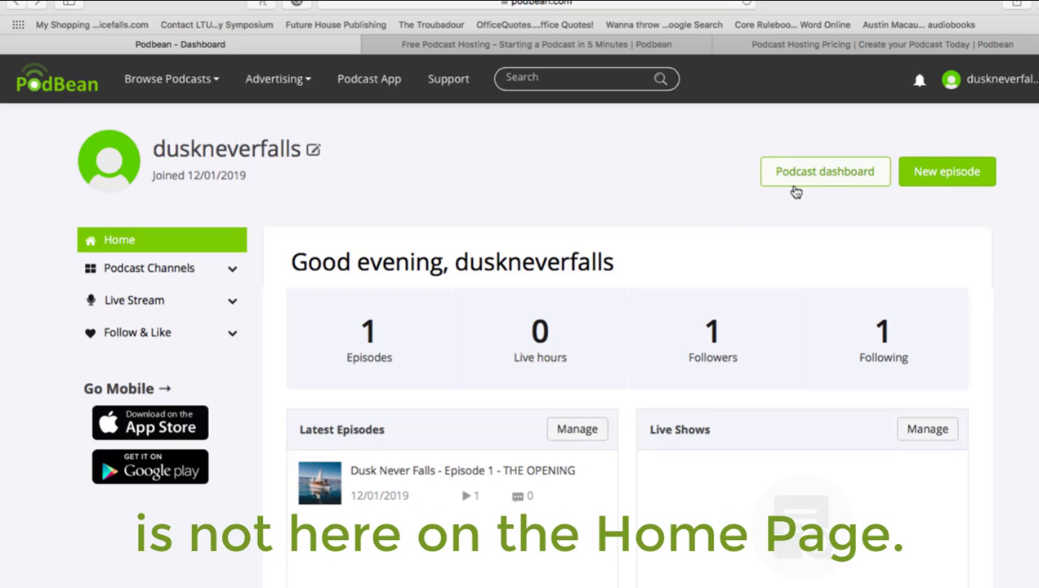
left_click(860, 177)
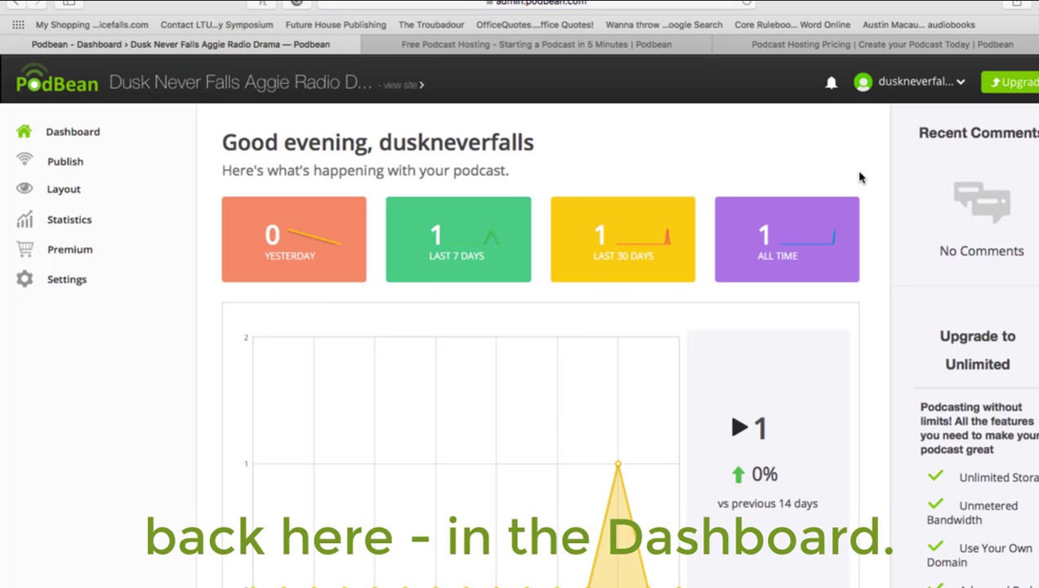
scroll(859, 177, "down", 3)
scroll(859, 177, "down", 5)
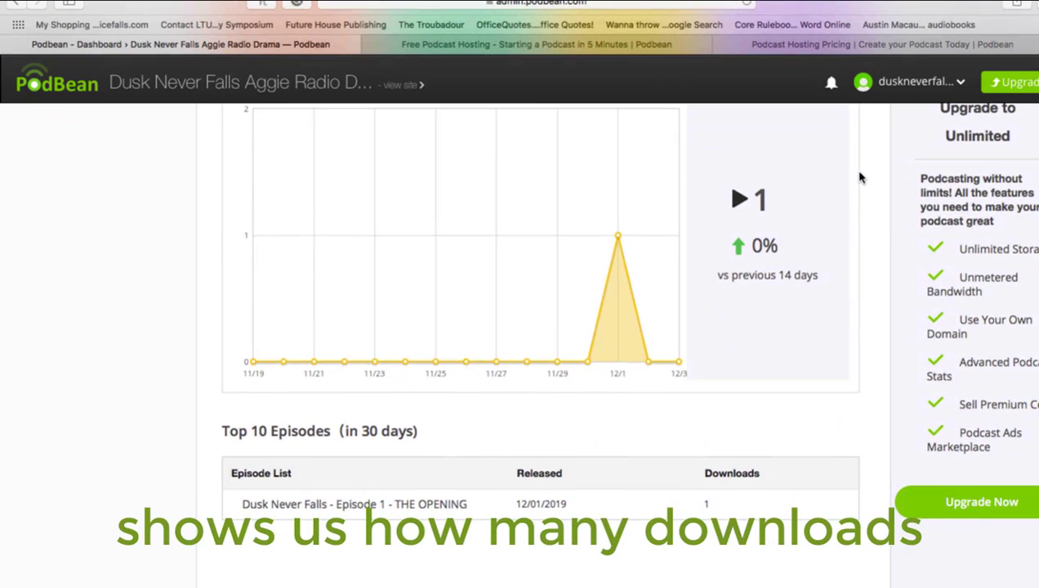
scroll(859, 177, "up", 8)
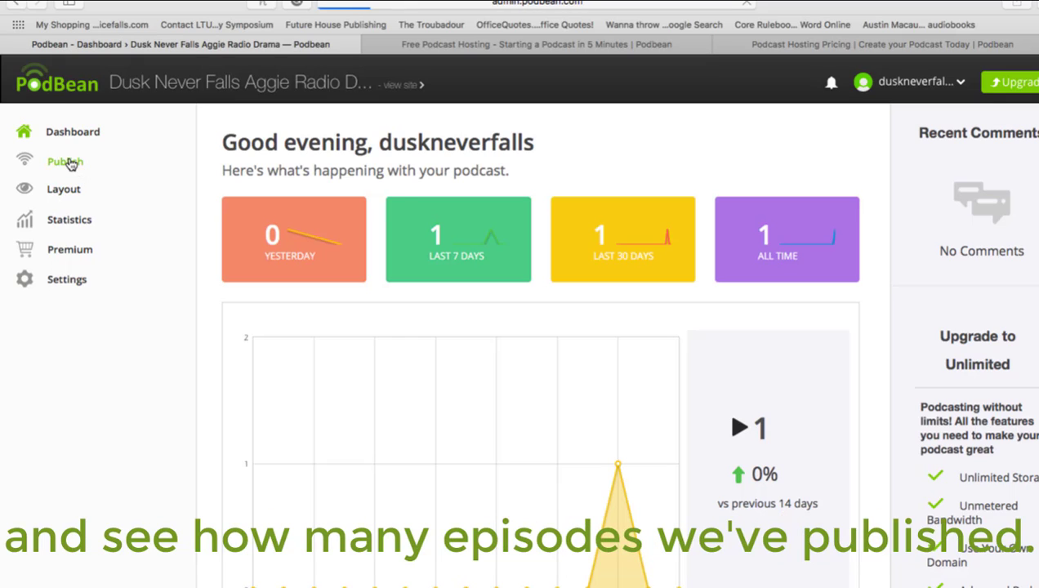
Open the Episodes list and tick, then untick, the 'Dusk Never Falls - Episode 1 - THE OPENING' row.
left_click(70, 163)
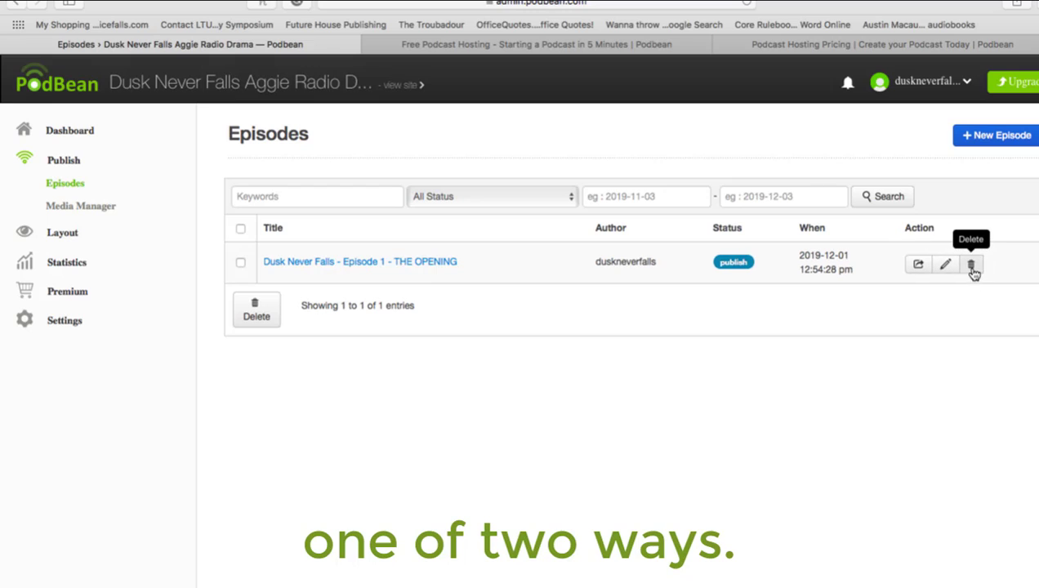
left_click(240, 262)
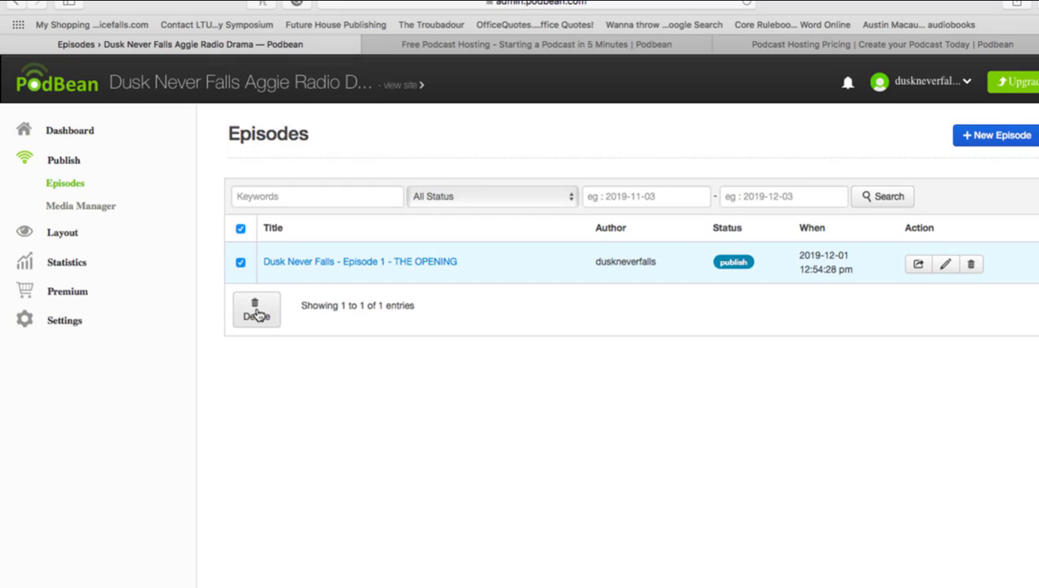
left_click(241, 262)
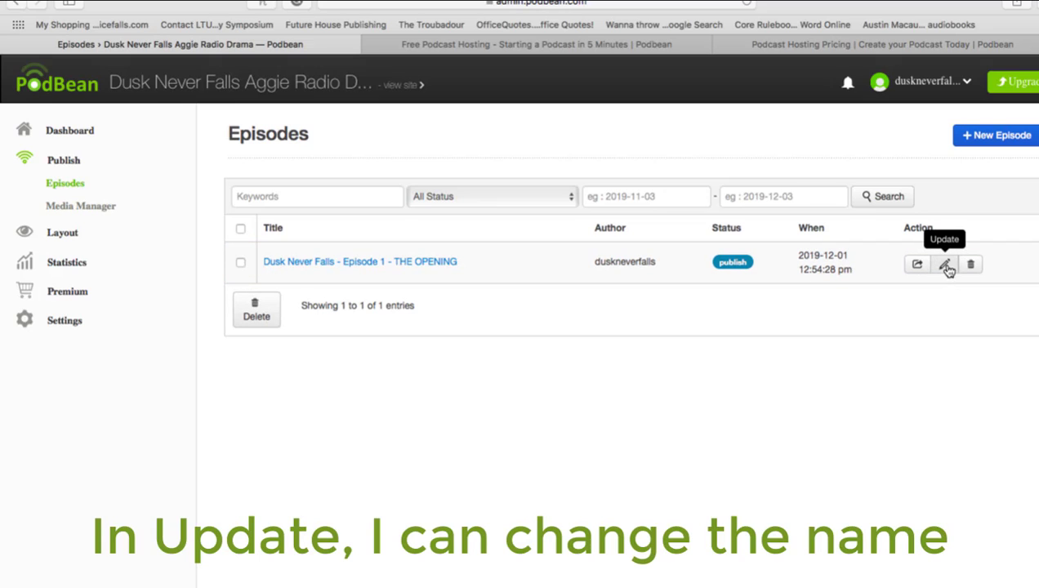
Open Episode 1 'THE OPENING' in the Publish Episode form and select, then deselect, its description.
left_click(945, 265)
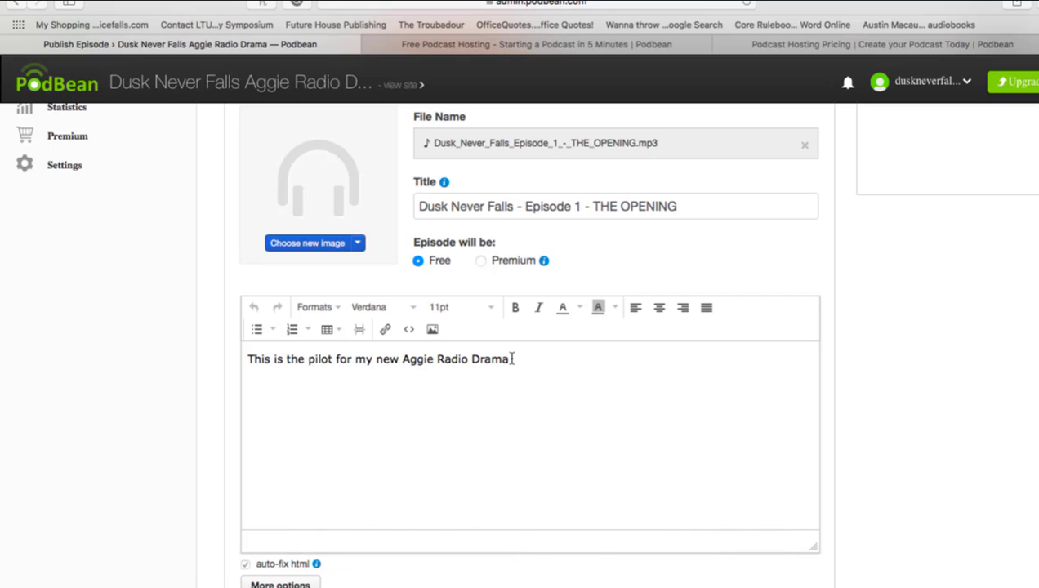
double_click(255, 359)
left_click(347, 410)
left_click_drag(517, 362, 255, 356)
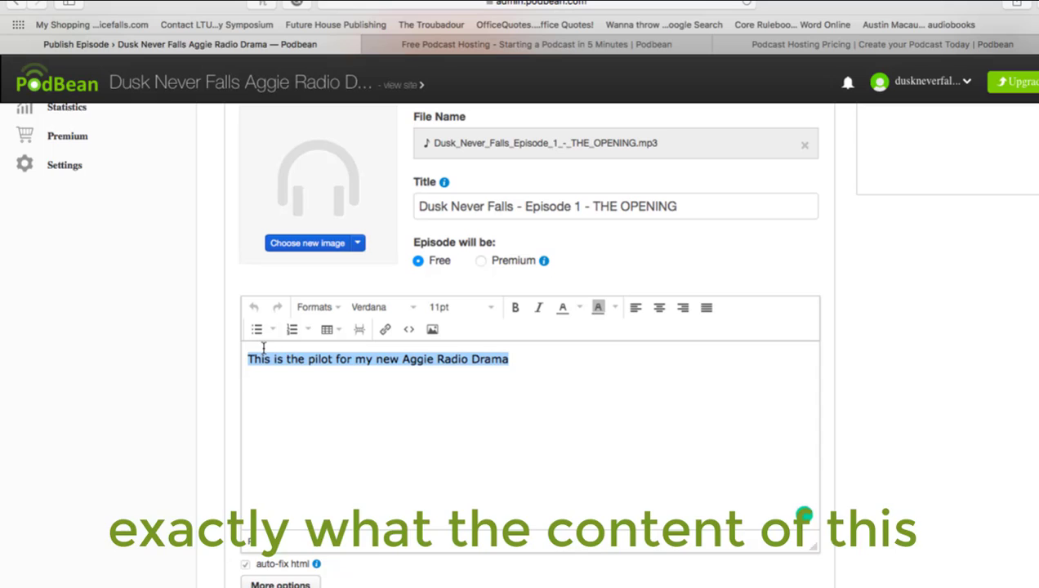
left_click(550, 352)
scroll(679, 387, "down", 1)
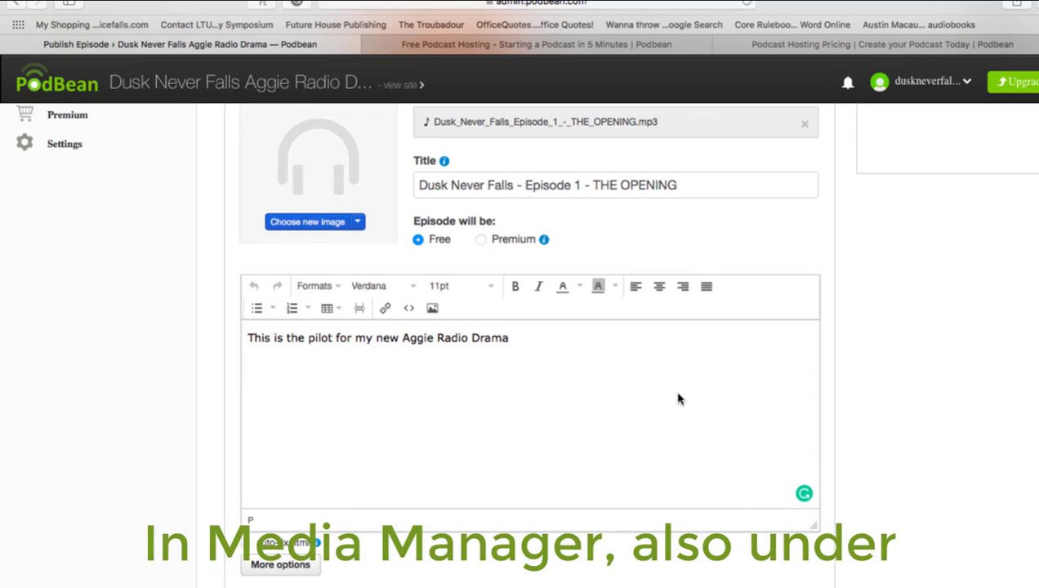
scroll(677, 399, "up", 5)
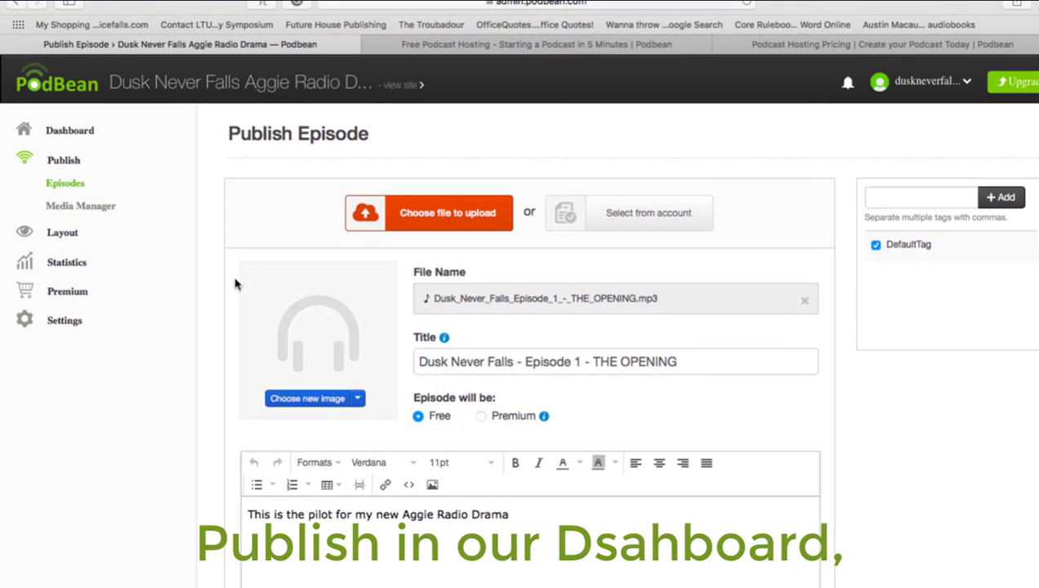
Open Media Manager to view the 13.5 MB Episode 1 MP3 and the channel icon JPG.
left_click(101, 209)
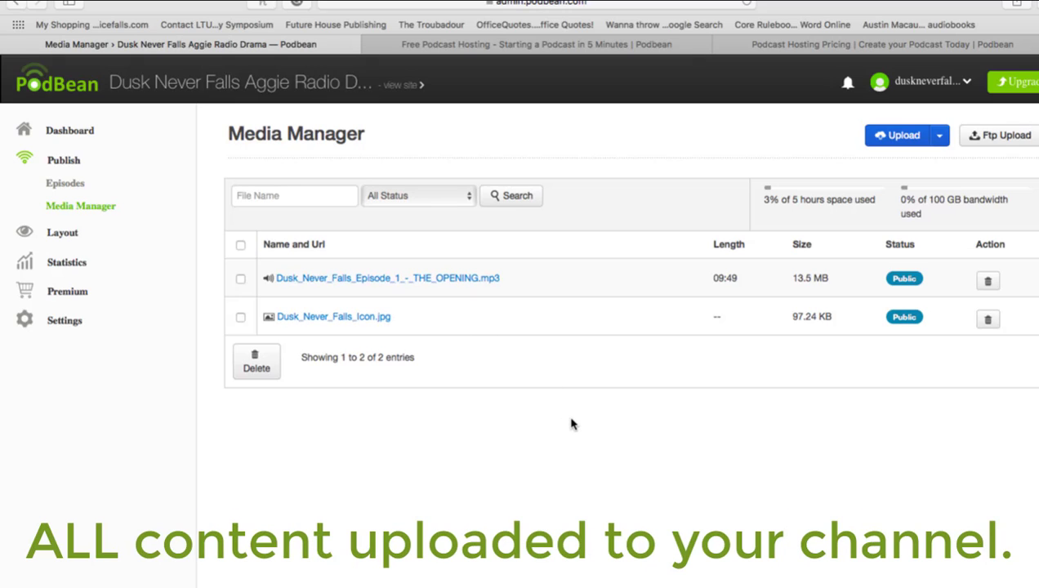
Open Layout Themes, where Pure 2.74 is current, and scroll past Pro Themes to Free Themes.
left_click(53, 232)
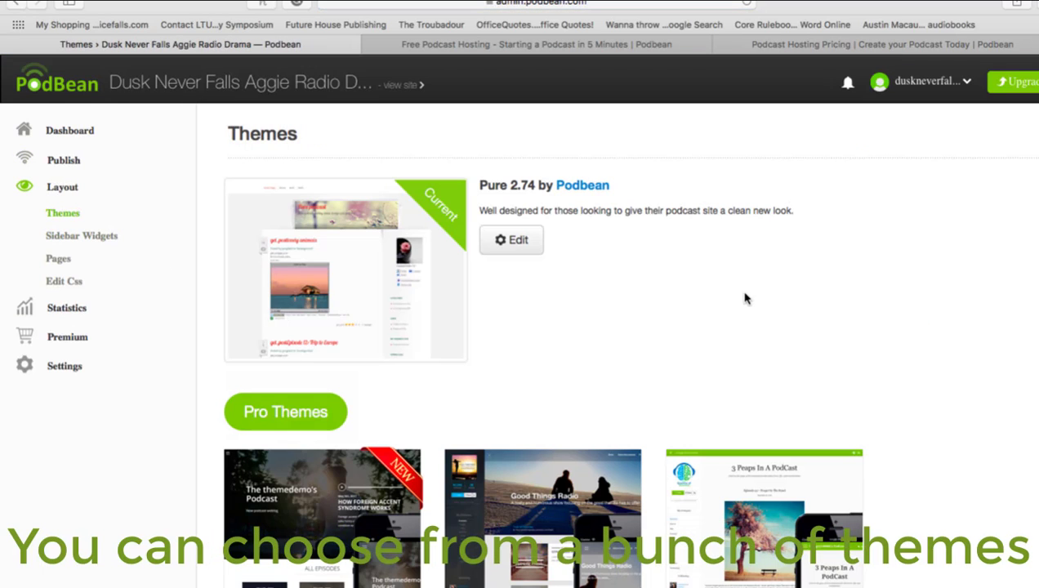
scroll(661, 264, "down", 15)
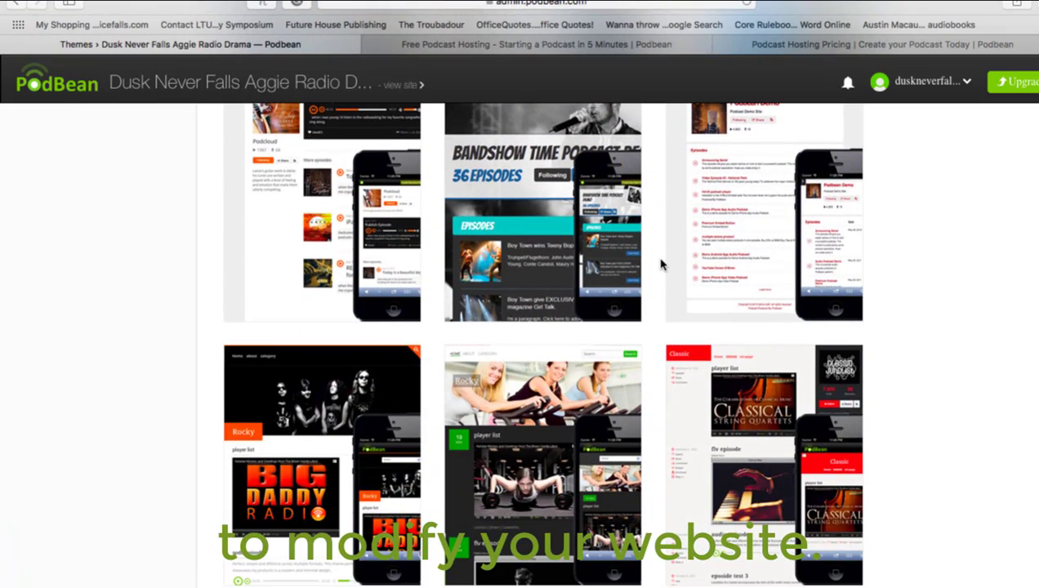
scroll(662, 264, "up", 15)
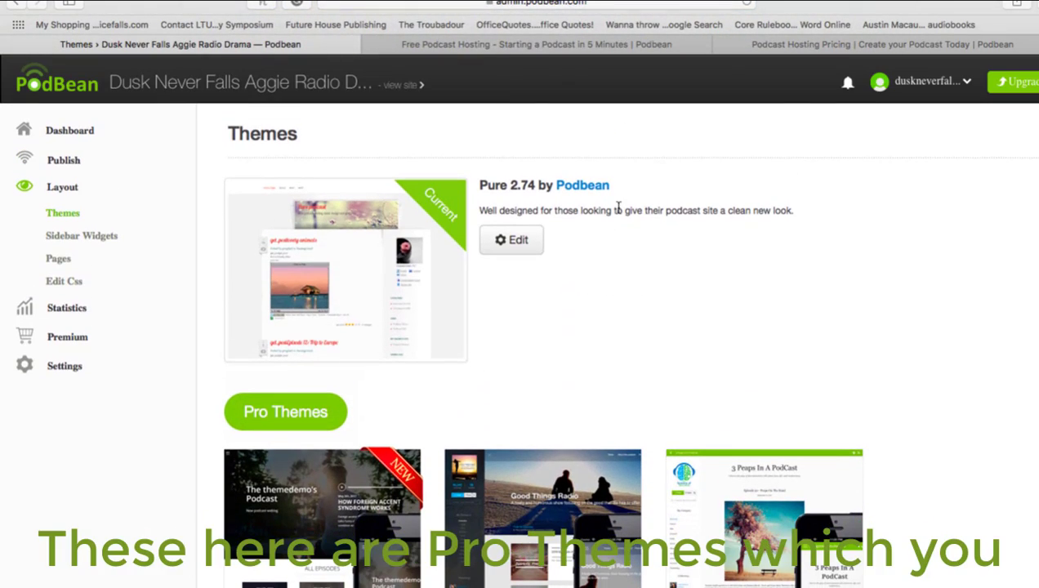
scroll(817, 315, "down", 10)
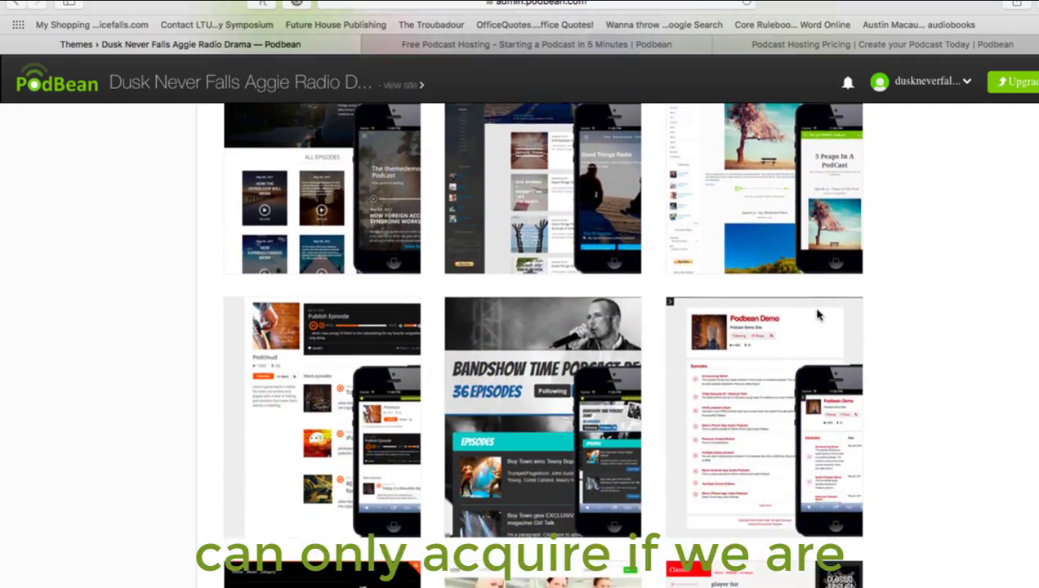
scroll(816, 314, "down", 12)
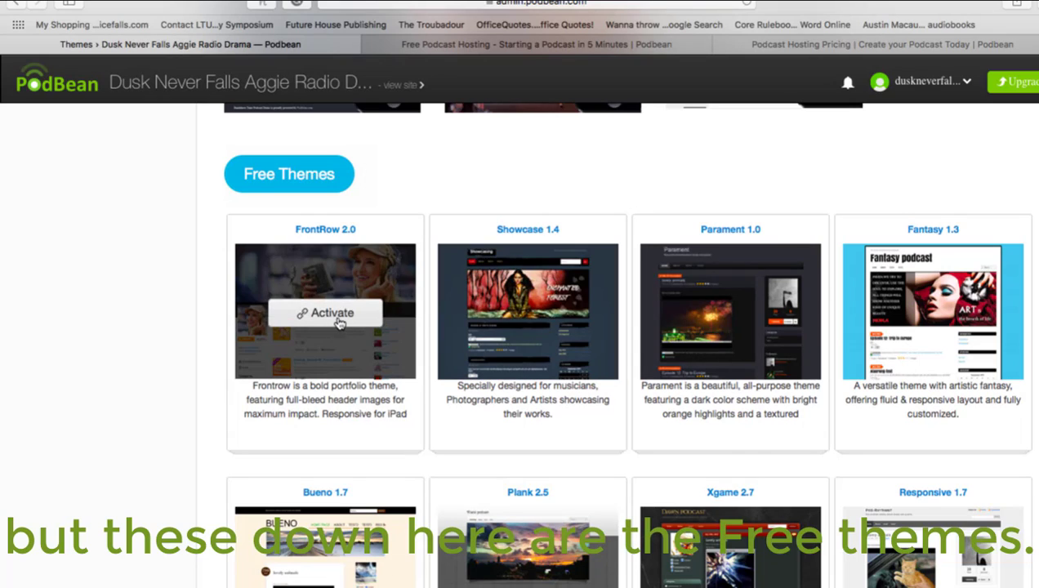
Activate the free FrontRow 2.0 theme from the Free Themes list.
left_click(333, 317)
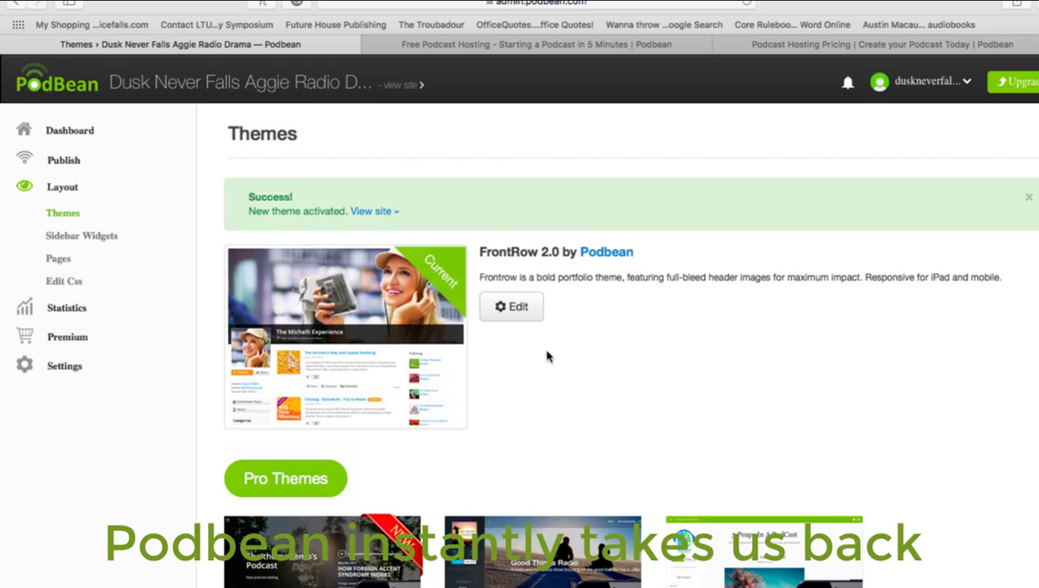
mouse_move(794, 576)
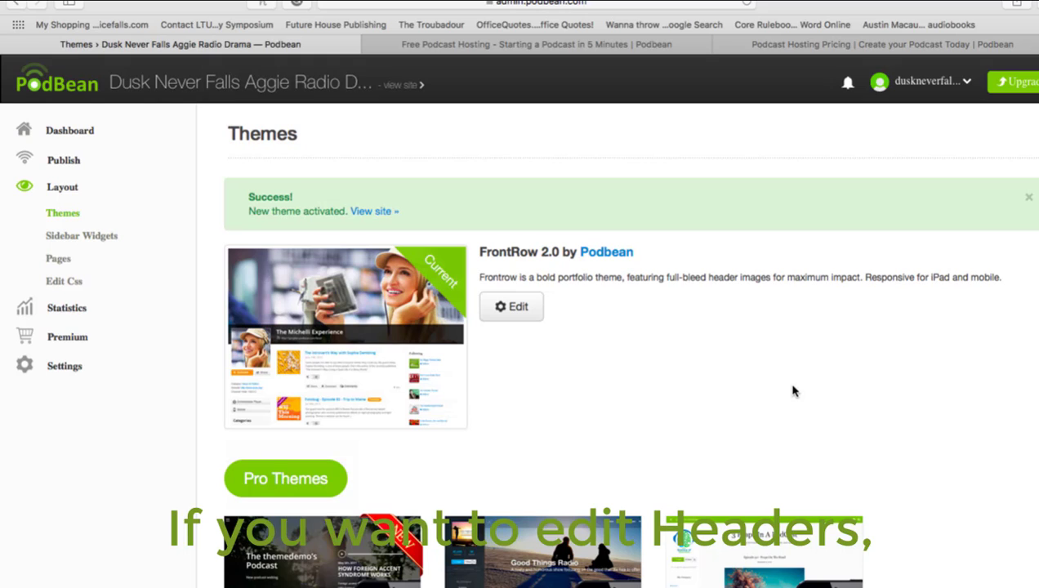
Expand and then collapse FrontRow 2.0's customisation panel, ending at the top of Themes.
left_click(518, 315)
scroll(856, 349, "down", 5)
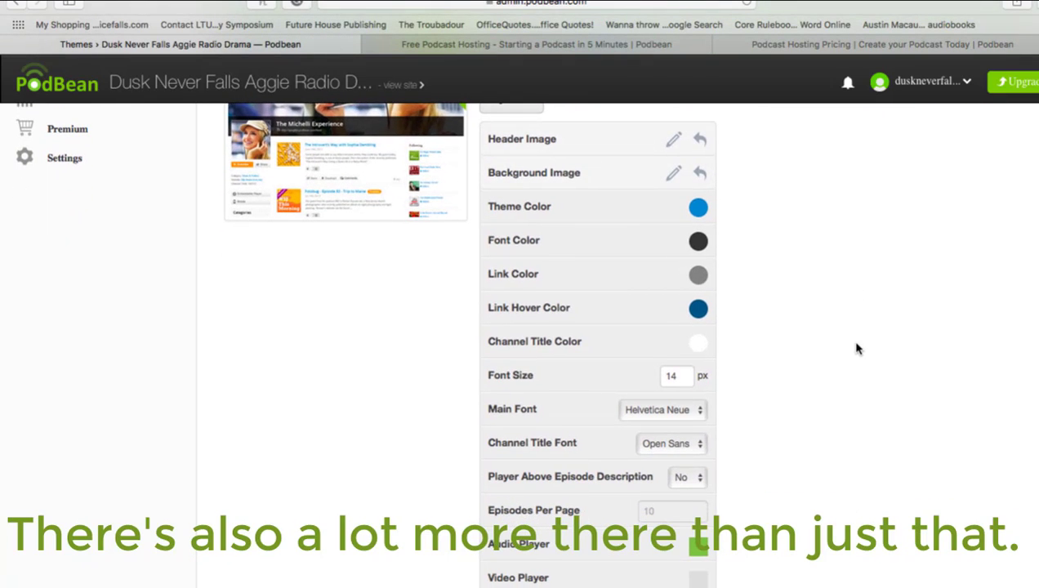
scroll(855, 349, "down", 4)
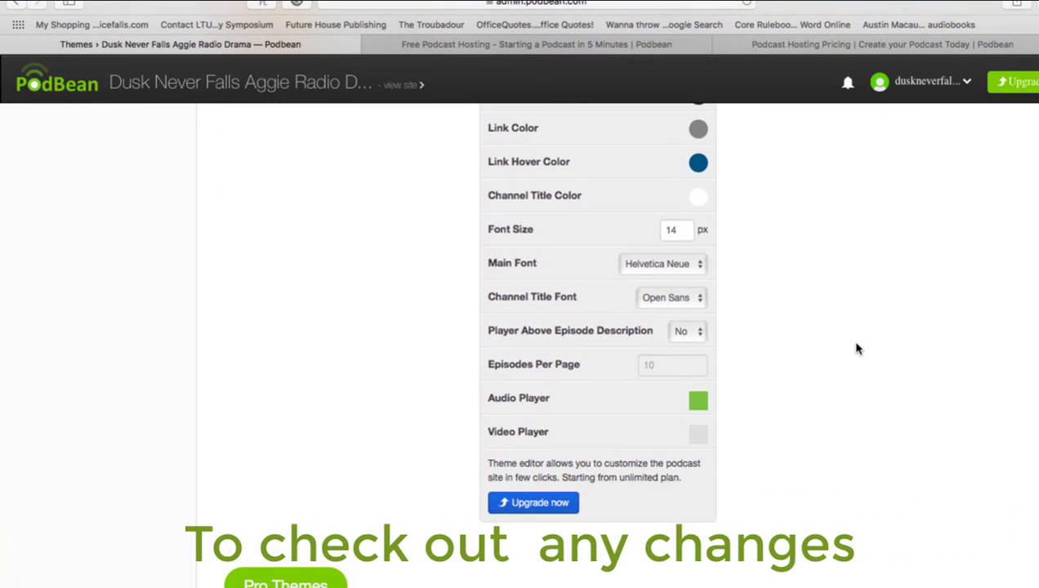
scroll(856, 349, "up", 7)
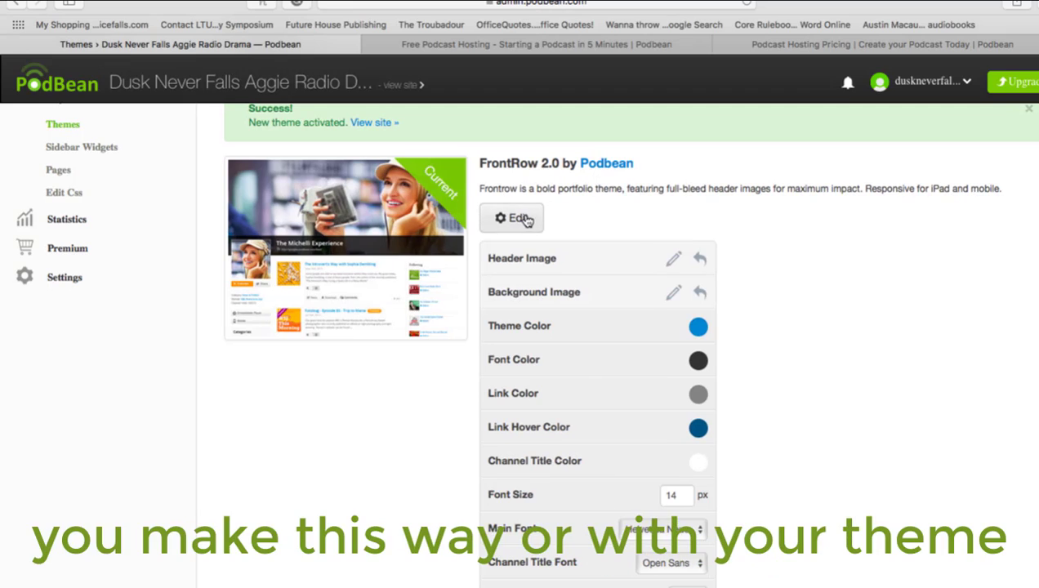
left_click(526, 220)
scroll(685, 290, "up", 2)
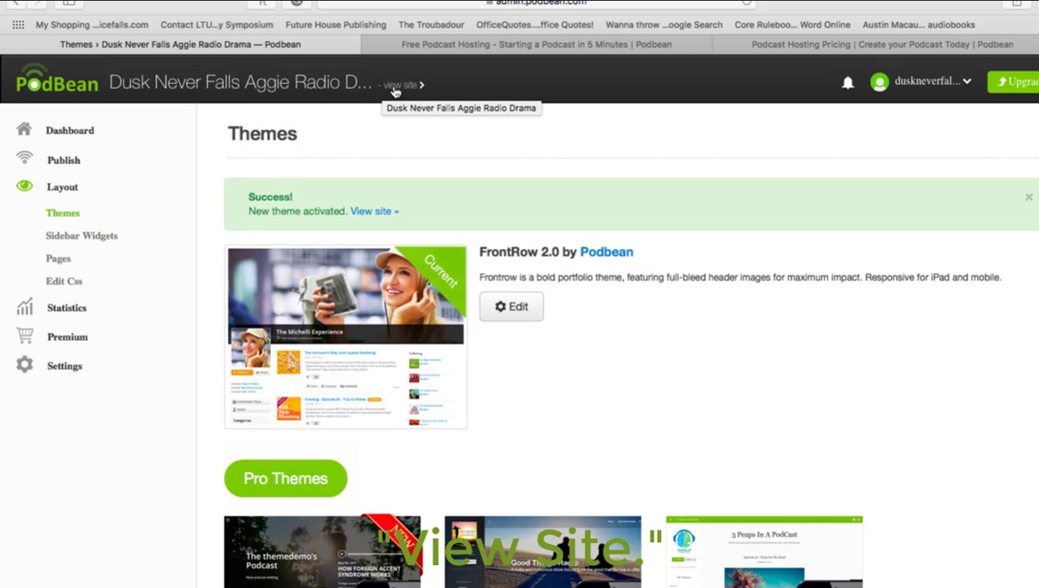
Preview the FrontRow-styled public channel site in a new tab, then return to the admin Themes tab.
left_click(295, 90)
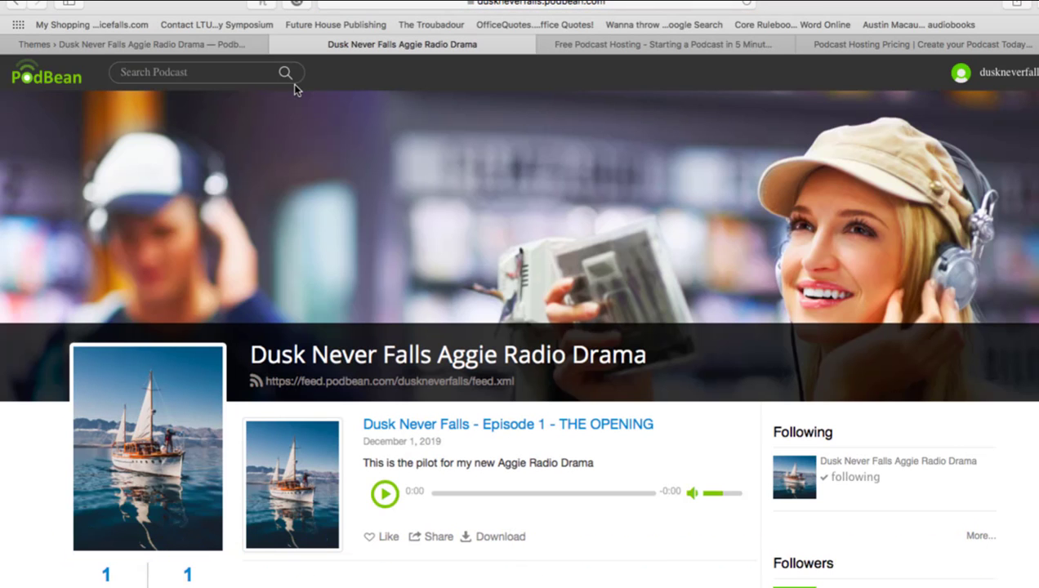
left_click(169, 47)
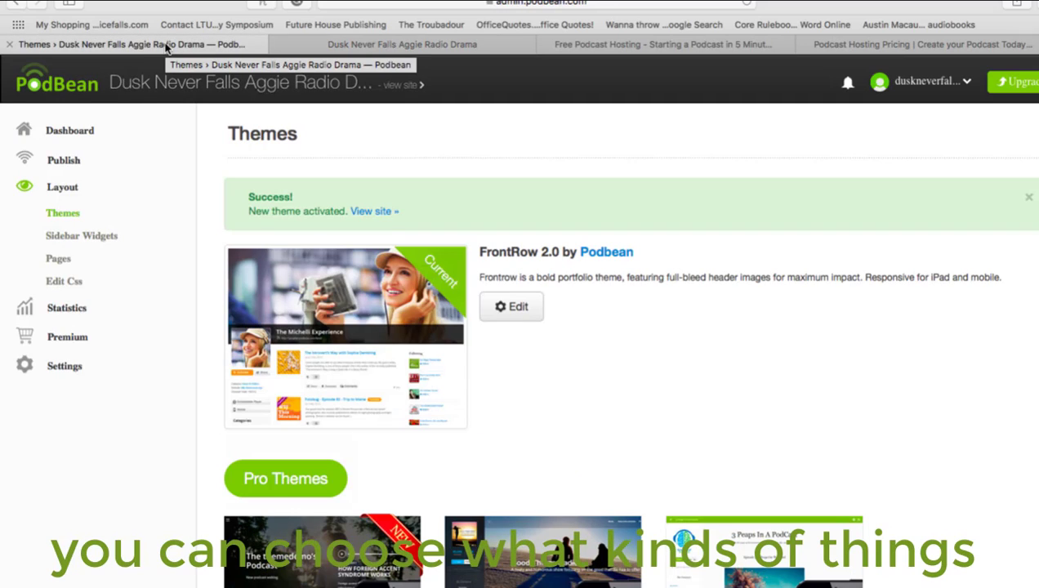
On Sidebar Widgets, place Search and Archives in the Right Sidebar between Podcast I Follow and My Followers.
left_click(82, 236)
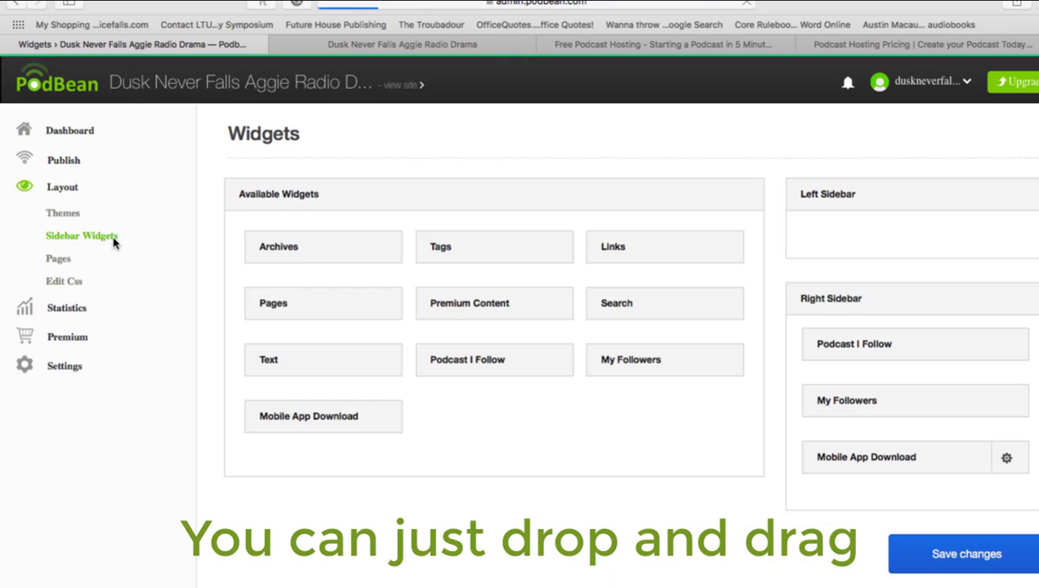
left_click_drag(324, 248, 880, 459)
left_click_drag(670, 307, 933, 341)
left_click_drag(923, 399, 920, 343)
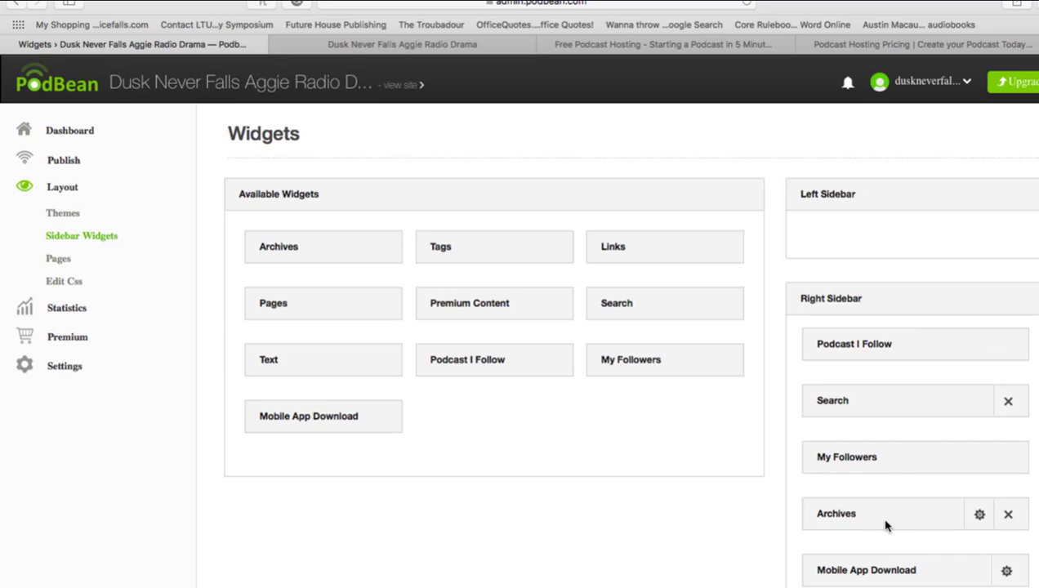
left_click_drag(886, 525, 890, 463)
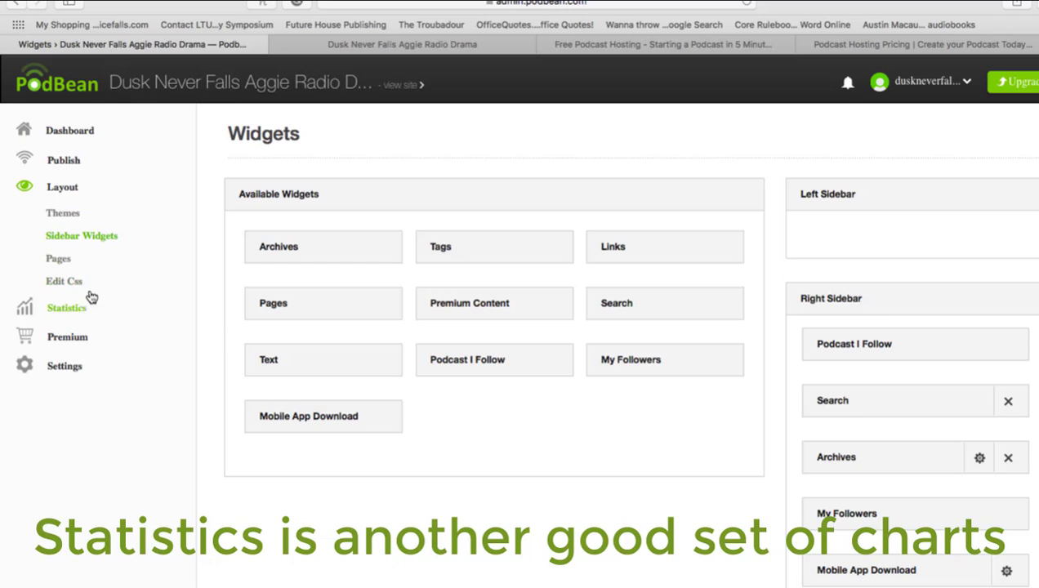
Open Stats Overview and review its 1 all-time download plus audience, top-episode and retention charts.
left_click(70, 317)
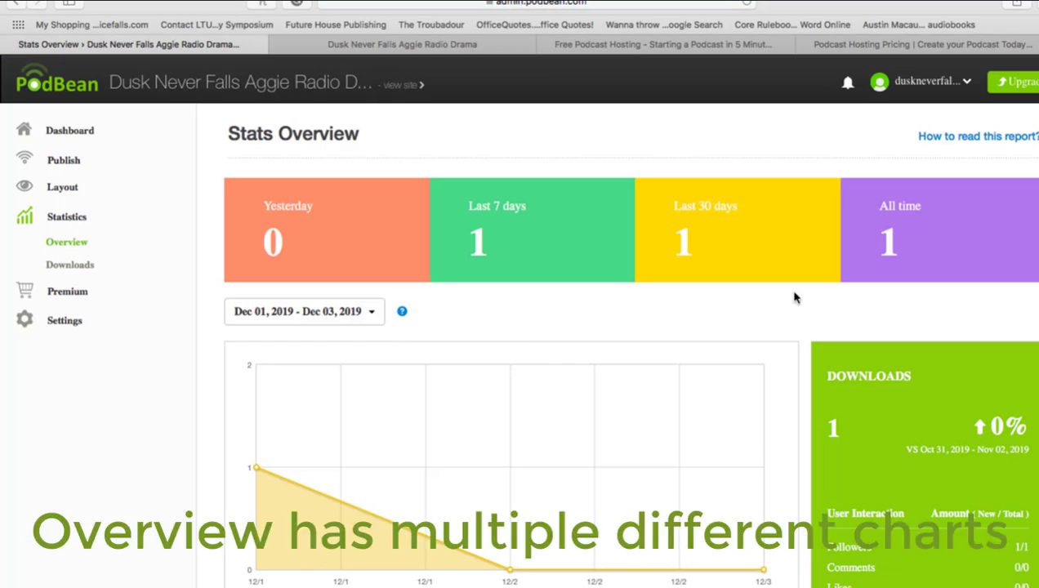
scroll(793, 298, "down", 3)
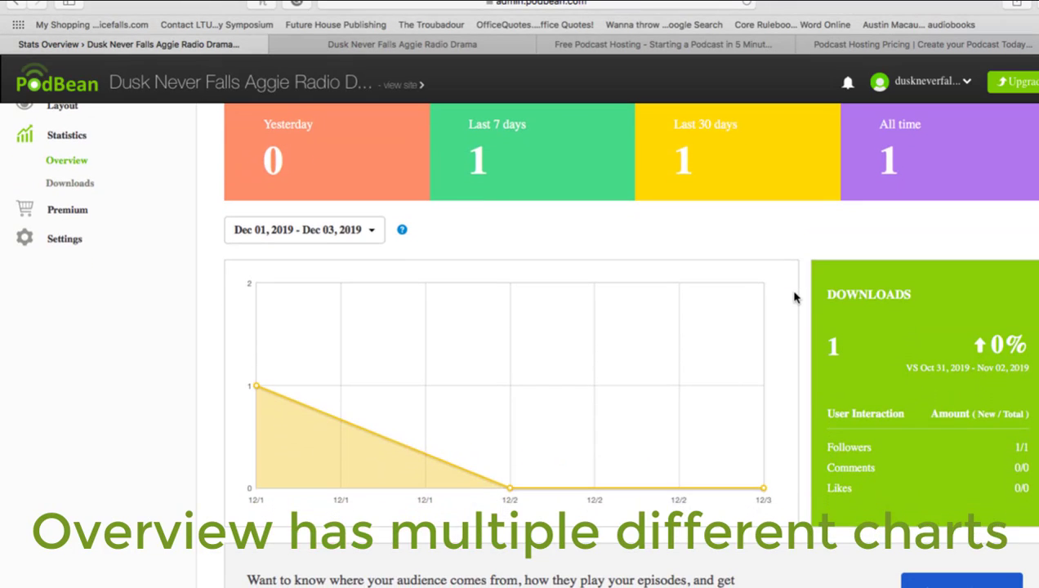
scroll(793, 298, "down", 10)
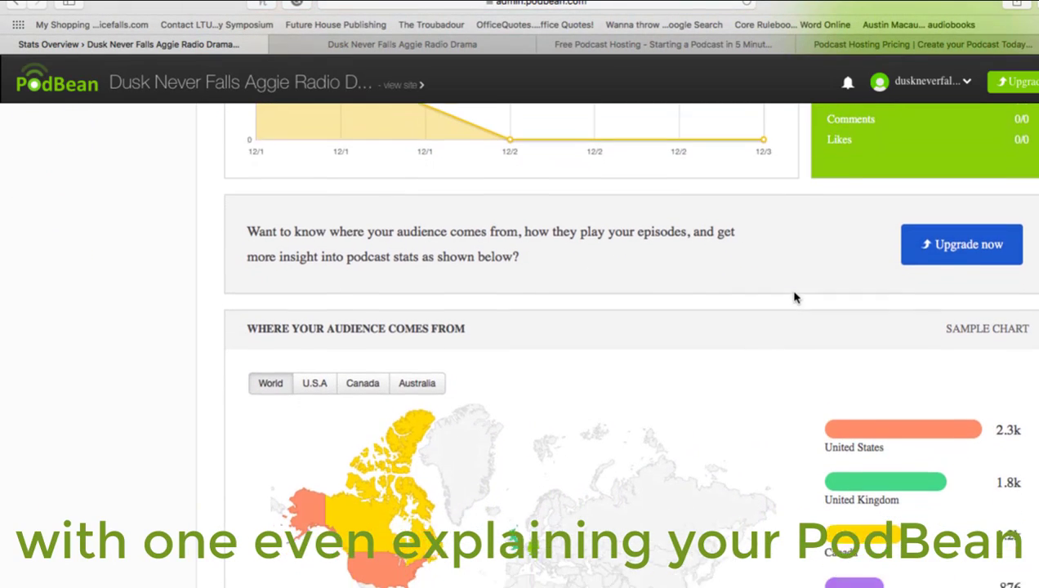
scroll(796, 298, "up", 1)
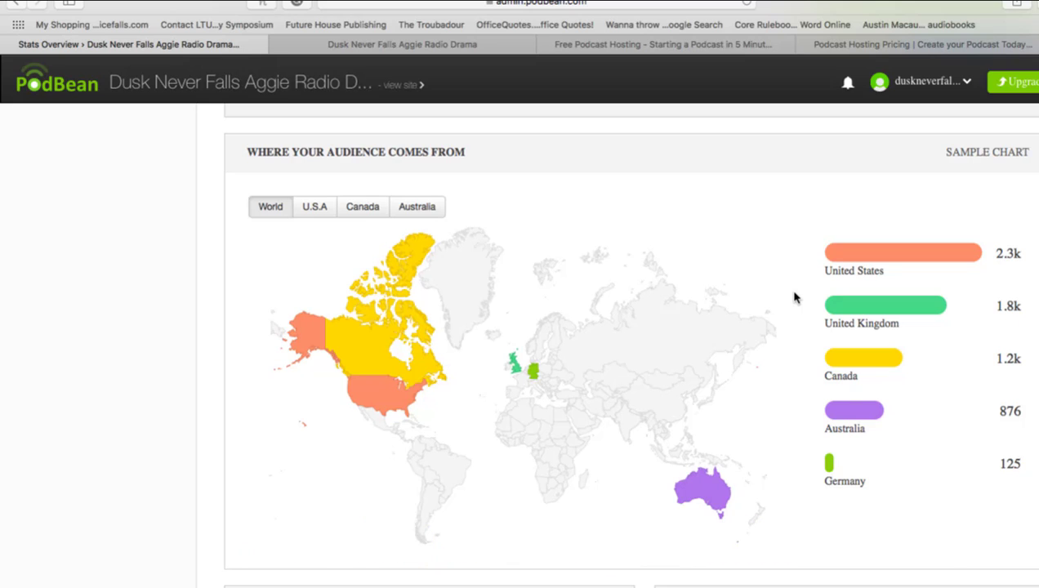
mouse_move(384, 412)
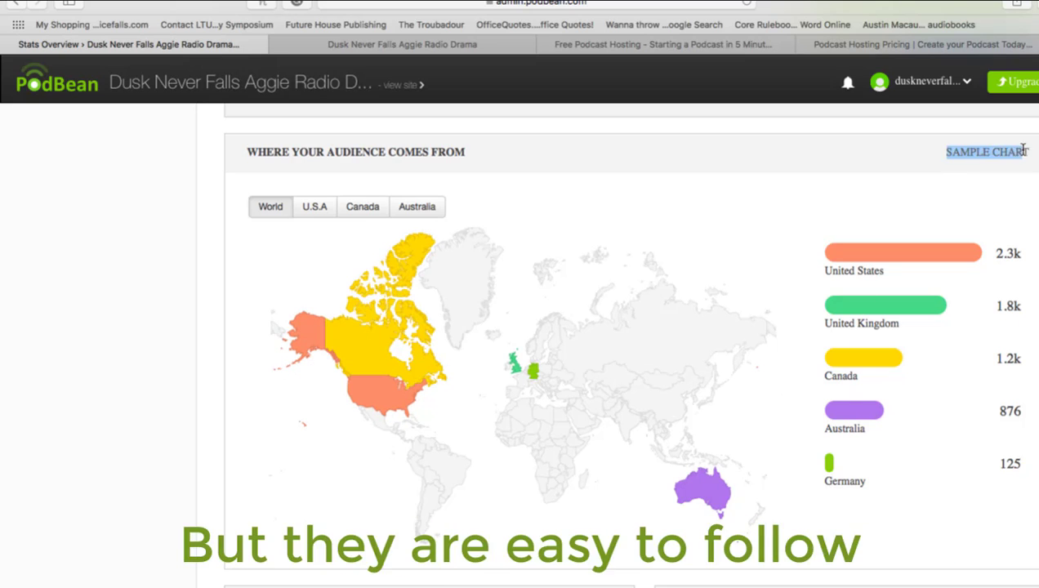
scroll(1029, 150, "down", 5)
scroll(1036, 150, "down", 8)
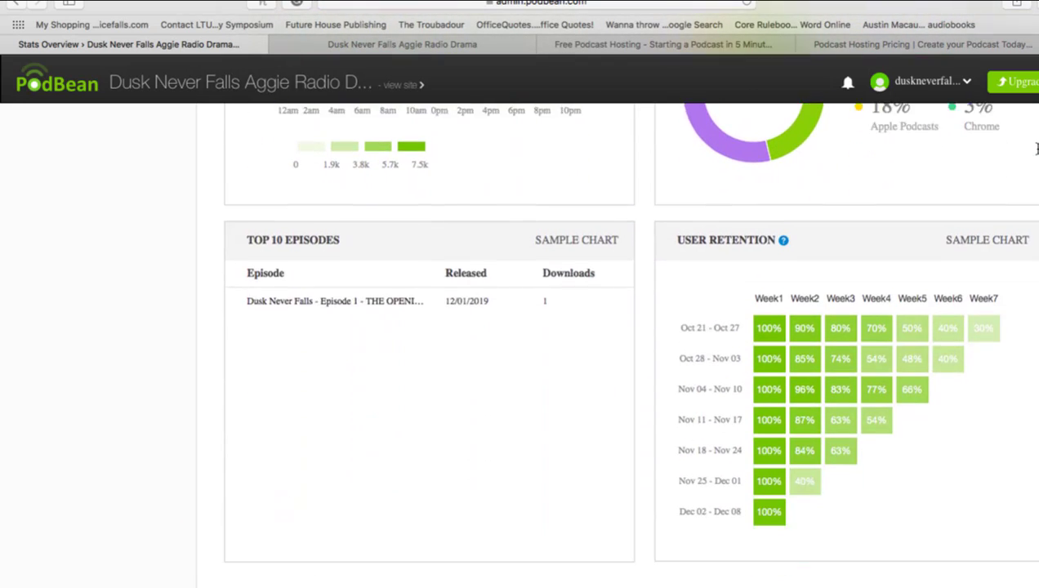
scroll(1036, 152, "up", 8)
scroll(1036, 152, "up", 10)
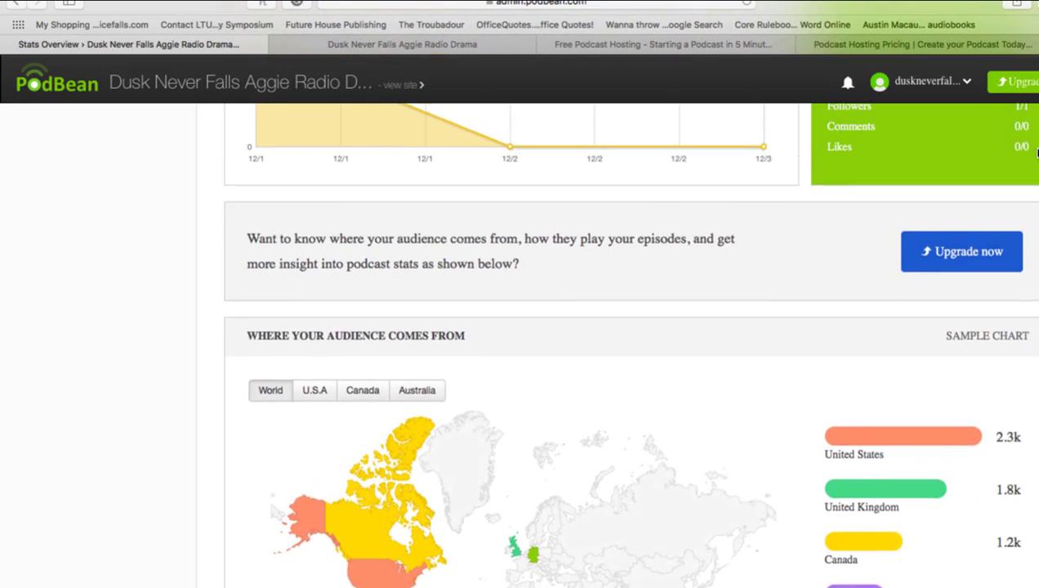
scroll(563, 275, "up", 5)
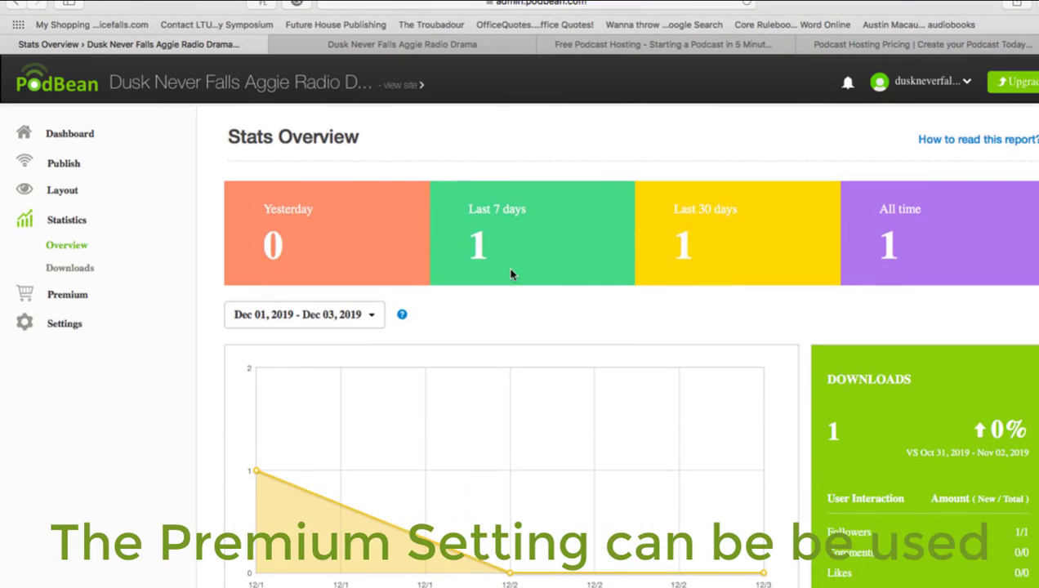
Compare hosting plans, highlighting Basic's storage and bandwidth limits and Unlimited Audio's $9/mo unlimited storage.
left_click(73, 296)
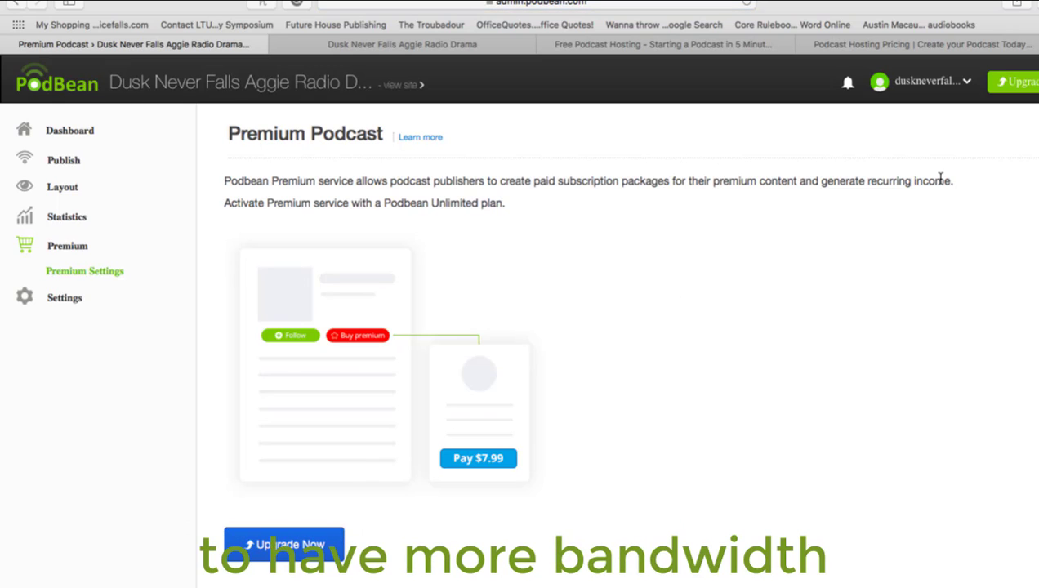
left_click(939, 43)
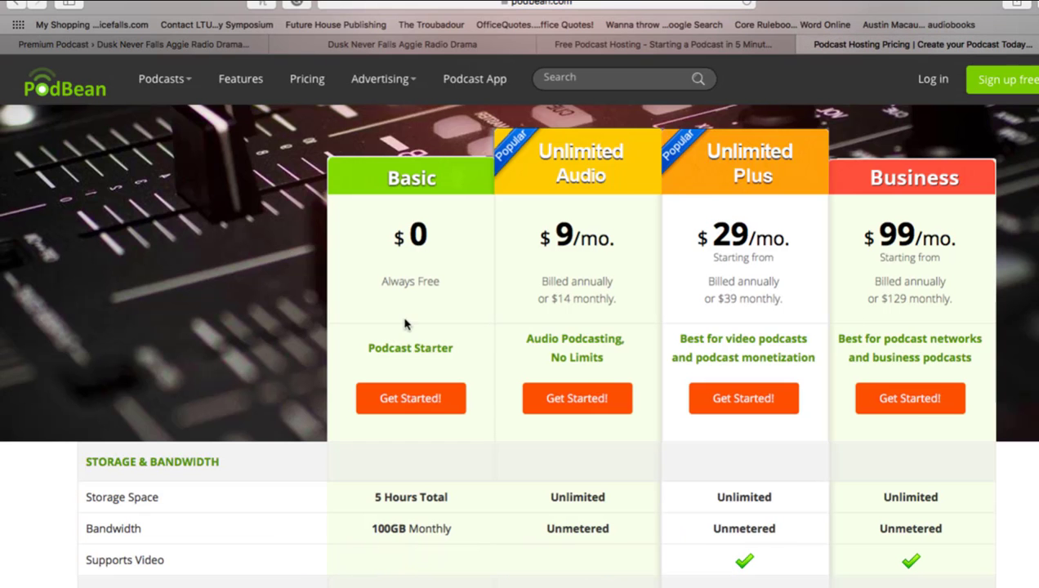
scroll(408, 323, "down", 1)
left_click_drag(365, 476, 370, 501)
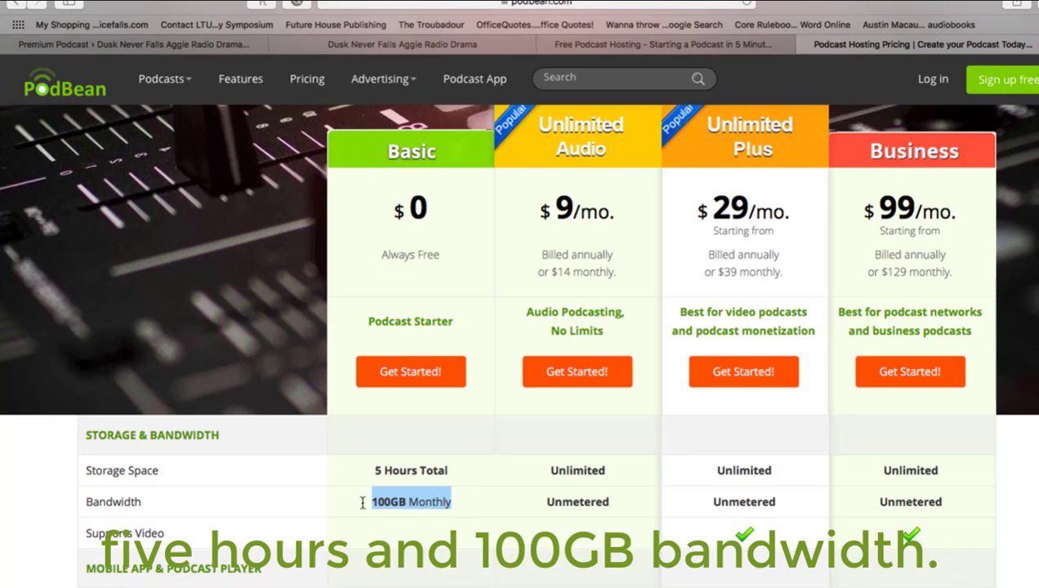
left_click_drag(552, 205, 619, 212)
left_click_drag(538, 474, 608, 477)
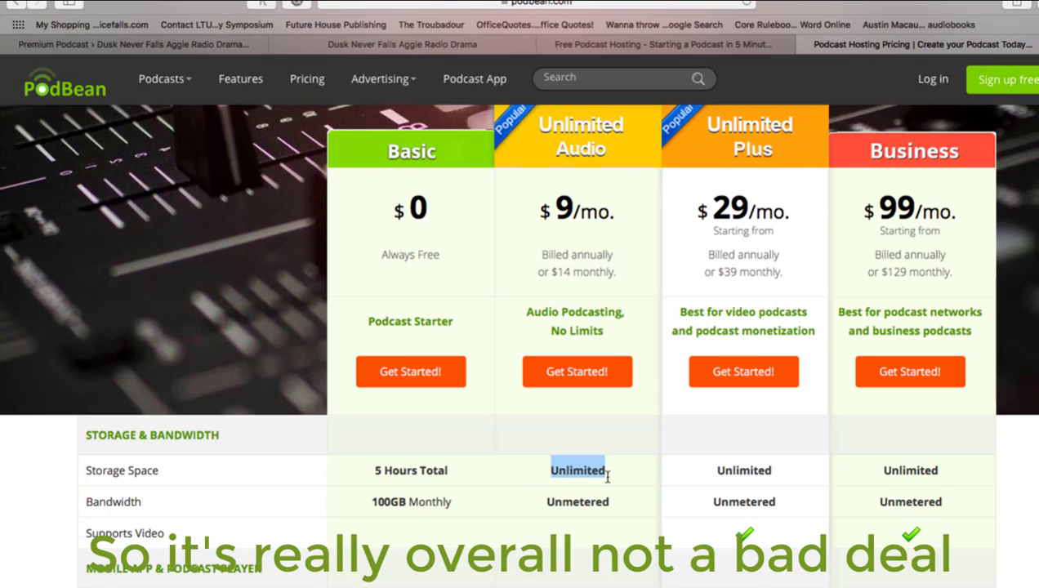
scroll(607, 477, "down", 1)
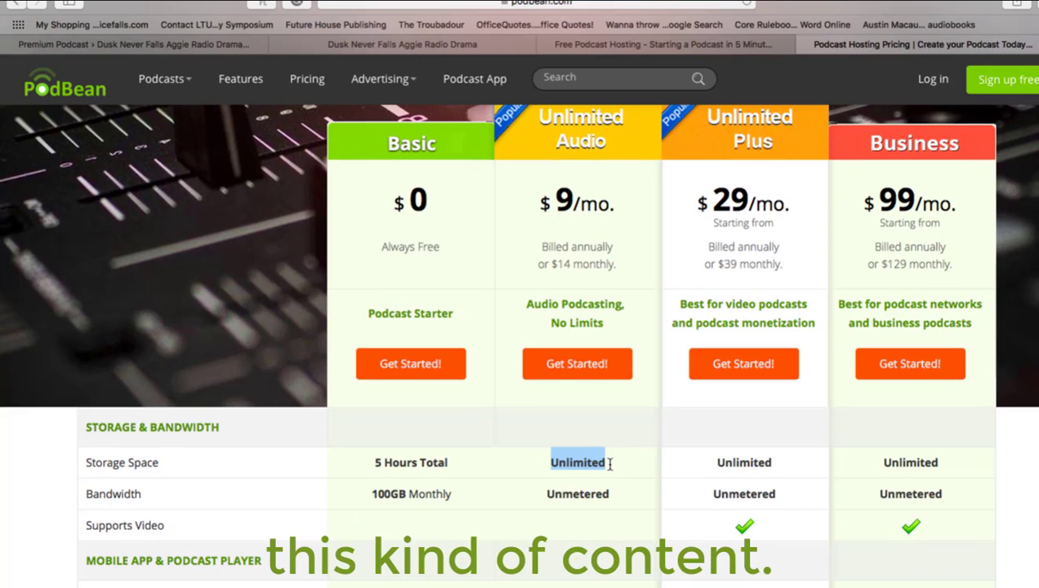
Return to the channel admin and open its General Options settings.
left_click(167, 48)
left_click(90, 288)
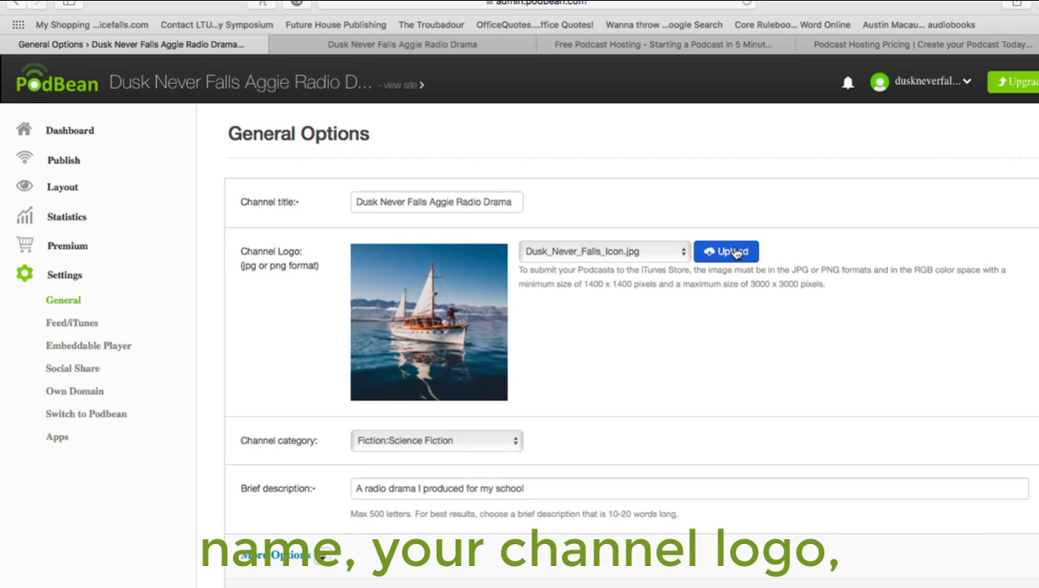
scroll(557, 374, "down", 3)
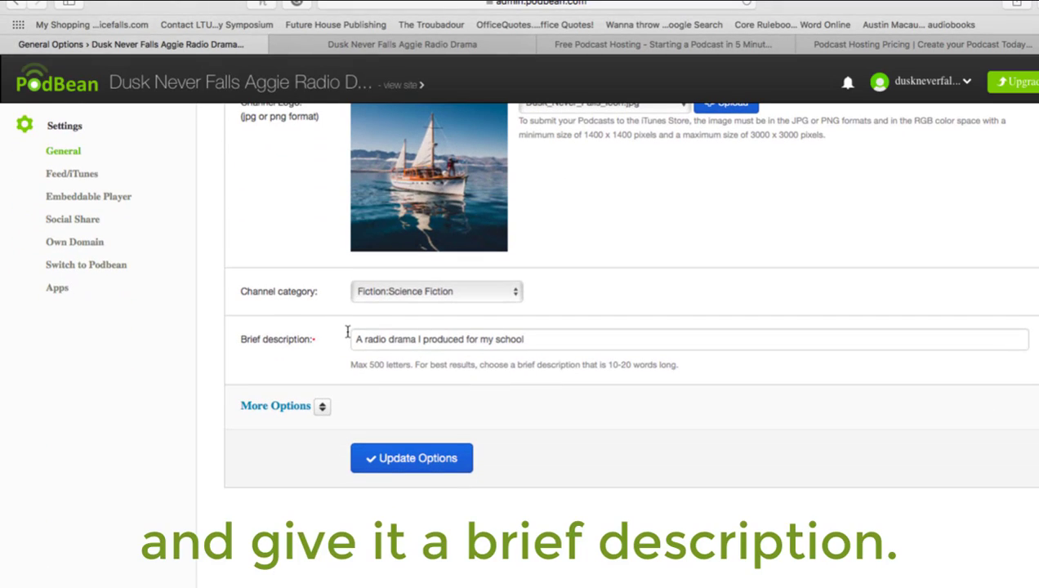
Browse the channel categories, keeping Fiction:Science Fiction, then show the Podbean homepage.
left_click(515, 292)
scroll(515, 299, "up", 2)
scroll(515, 299, "up", 2)
scroll(516, 299, "down", 7)
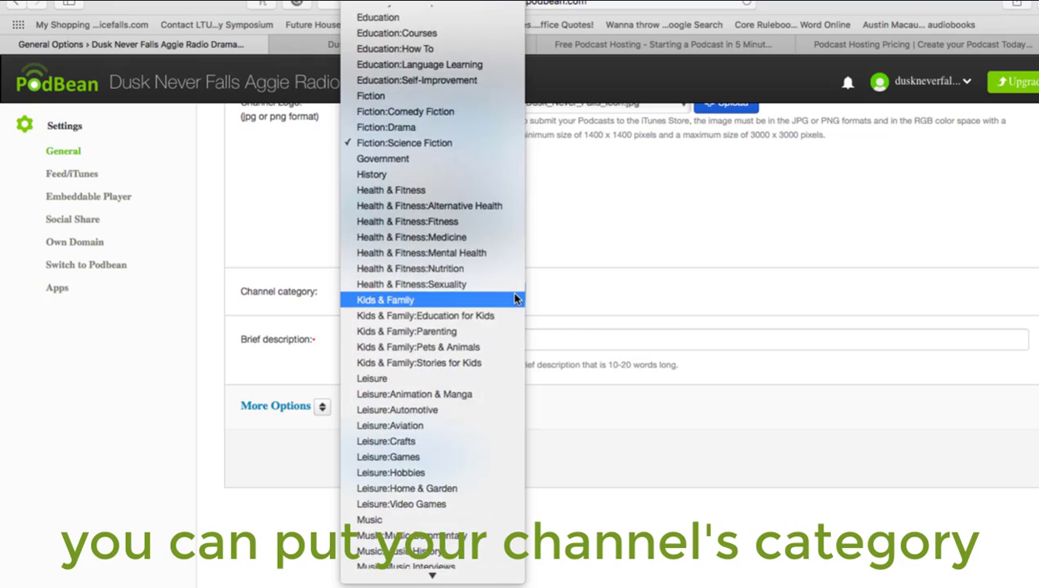
scroll(515, 299, "up", 5)
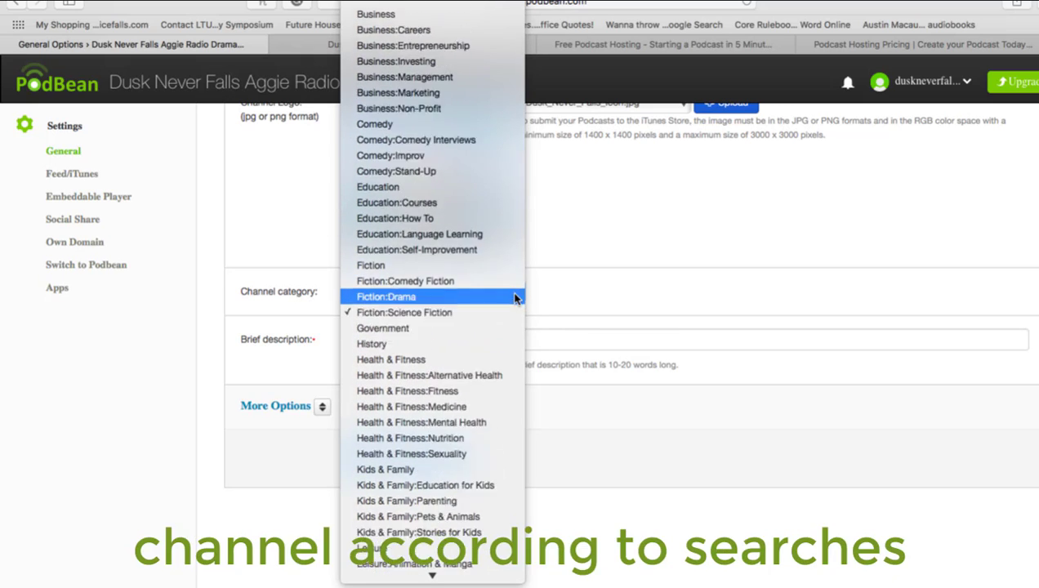
left_click(447, 314)
scroll(448, 315, "up", 4)
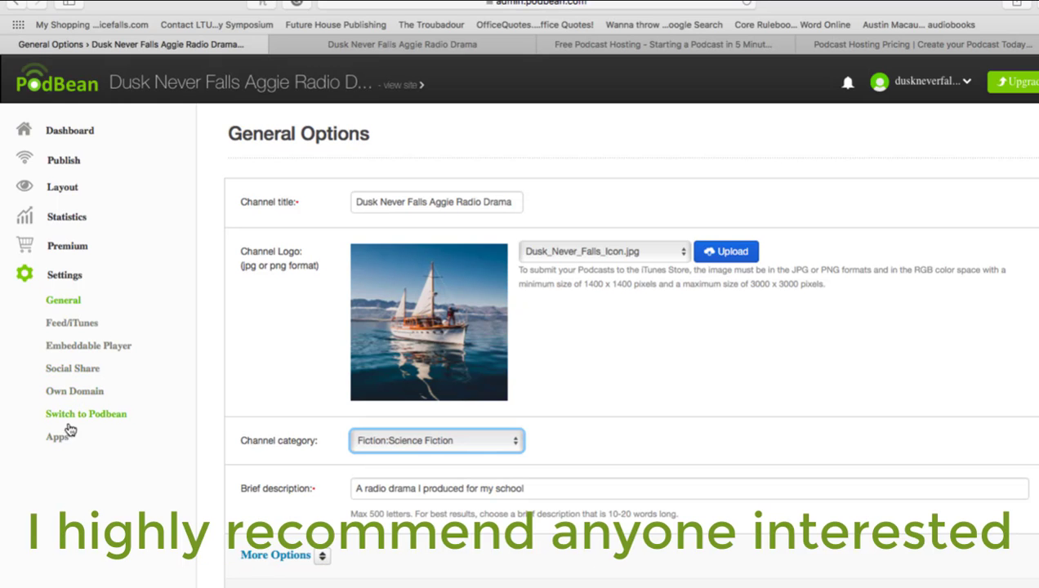
left_click(618, 45)
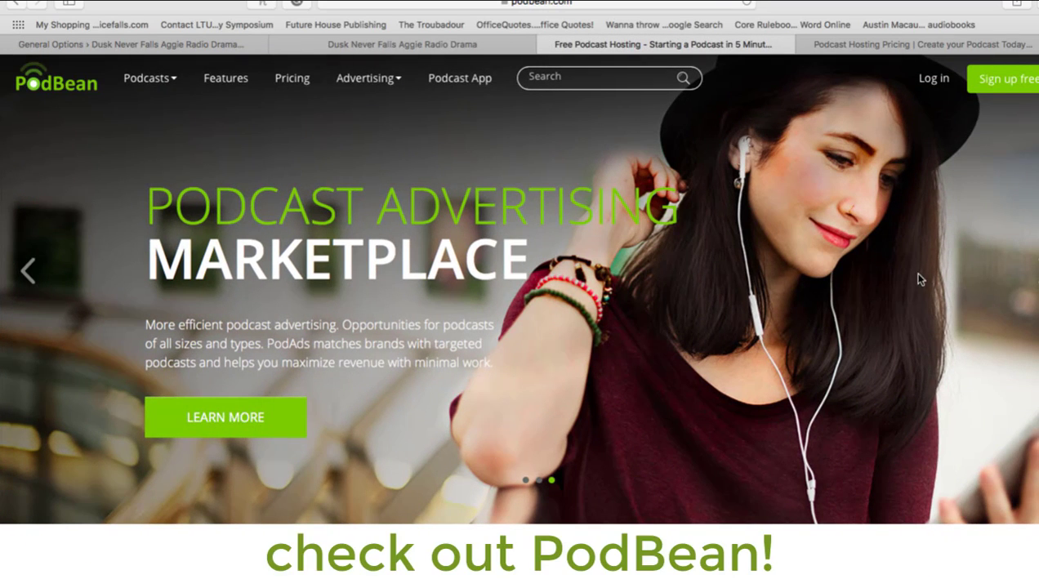